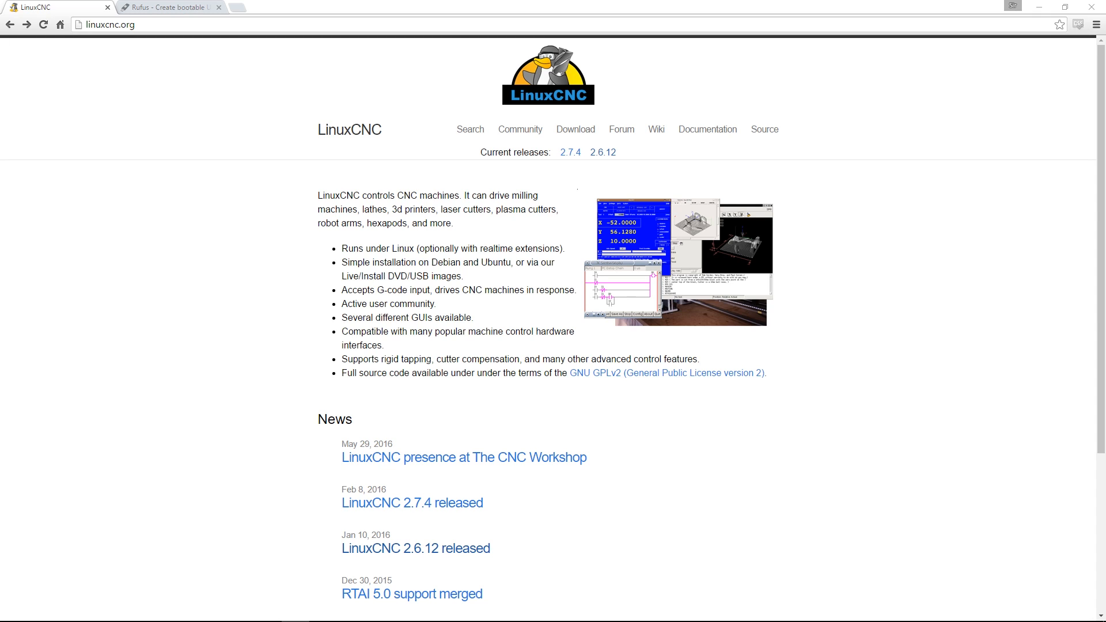
# Step: Switch from the LinuxCNC site to the Rufus page, and check the device list in Rufus for available USB drives
pyautogui.hotkey('ctrl', 'Tab')
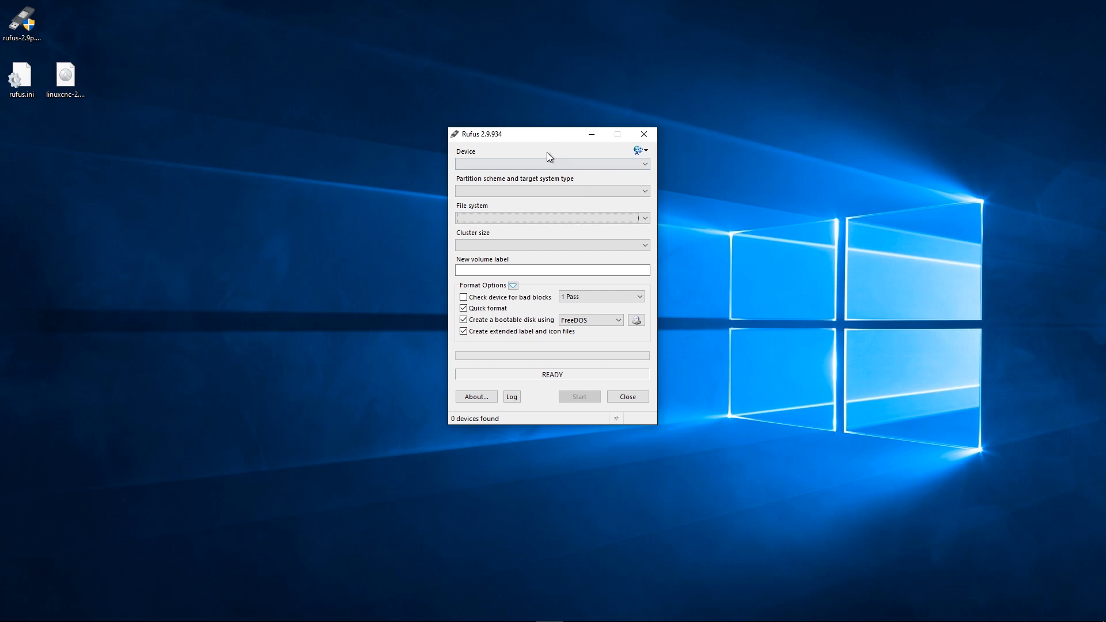
pyautogui.click(617, 166)
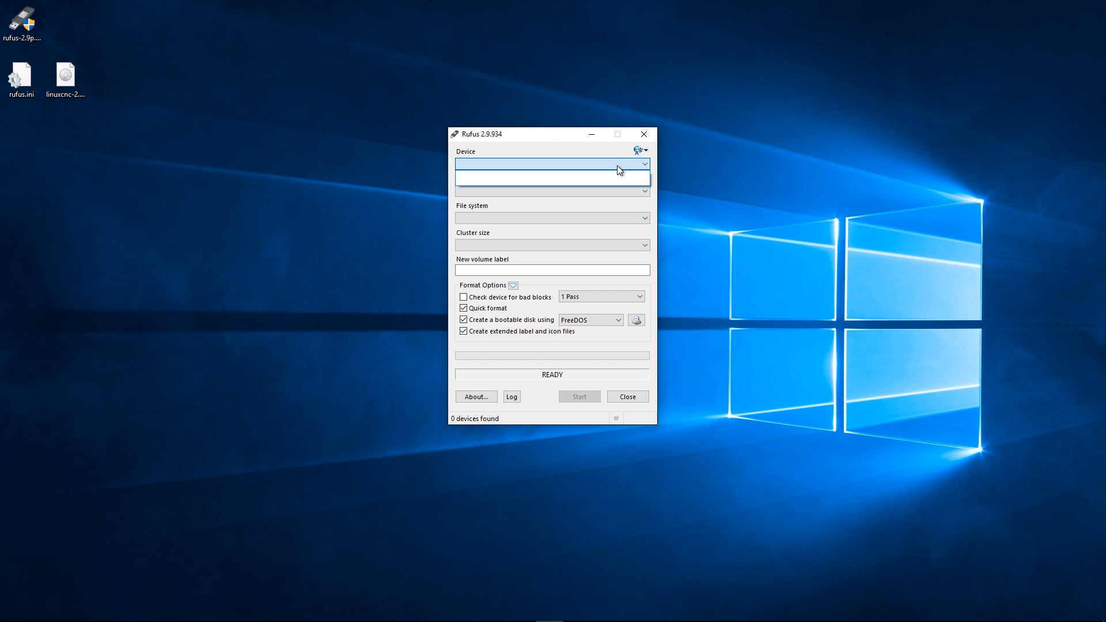
pyautogui.click(490, 140)
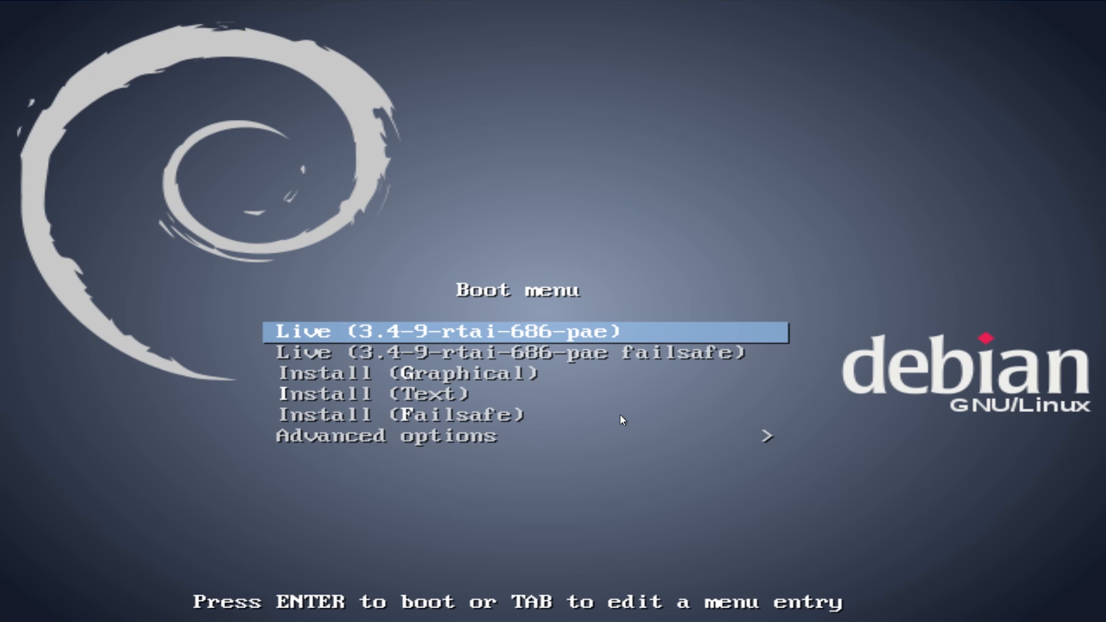
# Step: Start the graphical Debian installer from the boot menu
pyautogui.press('Down')
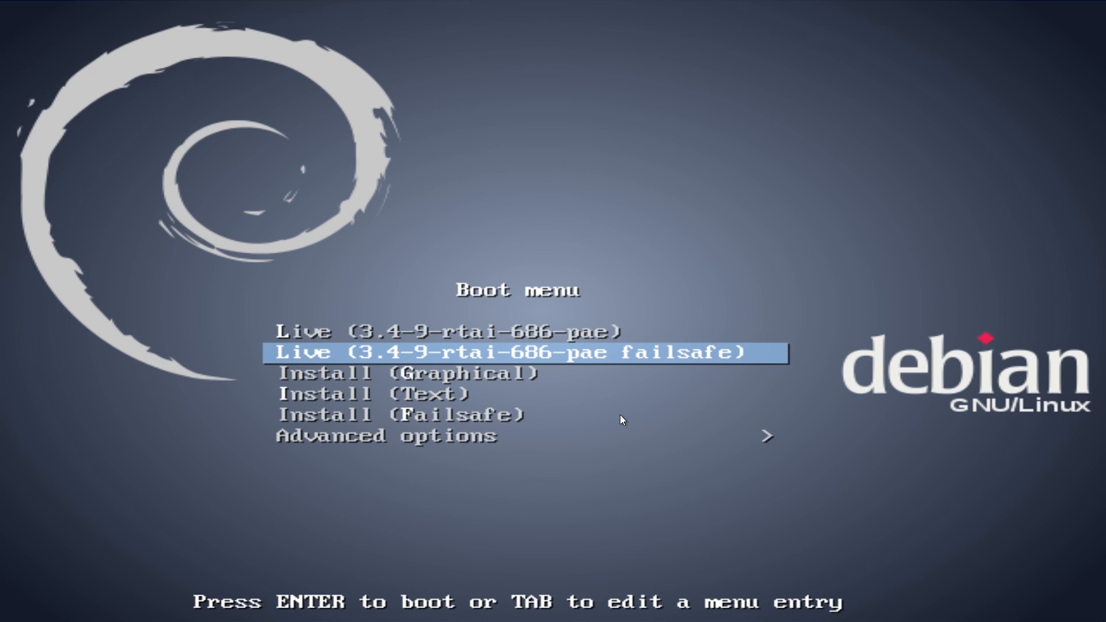
pyautogui.press('Up')
pyautogui.press('Down')
pyautogui.press('Up')
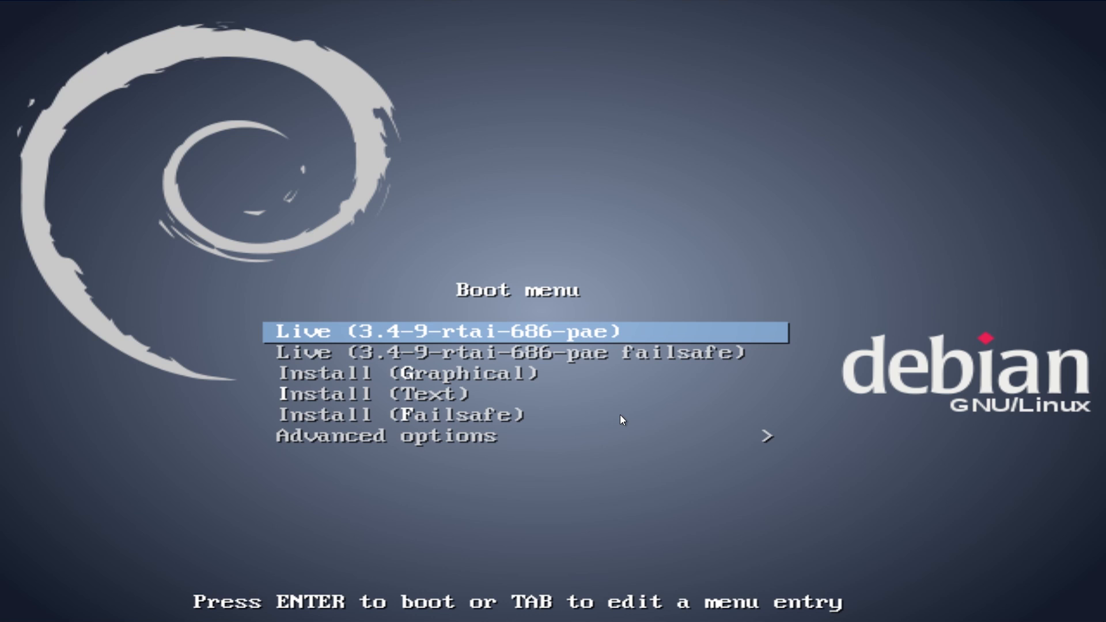
pyautogui.press('Down')
pyautogui.press('Down')
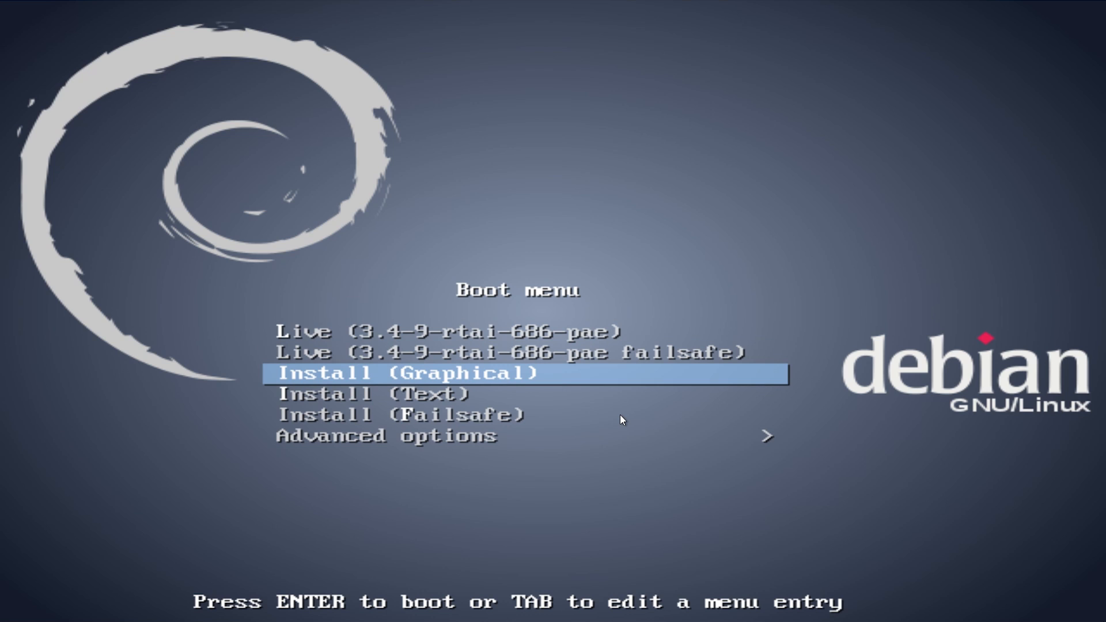
pyautogui.press('Return')
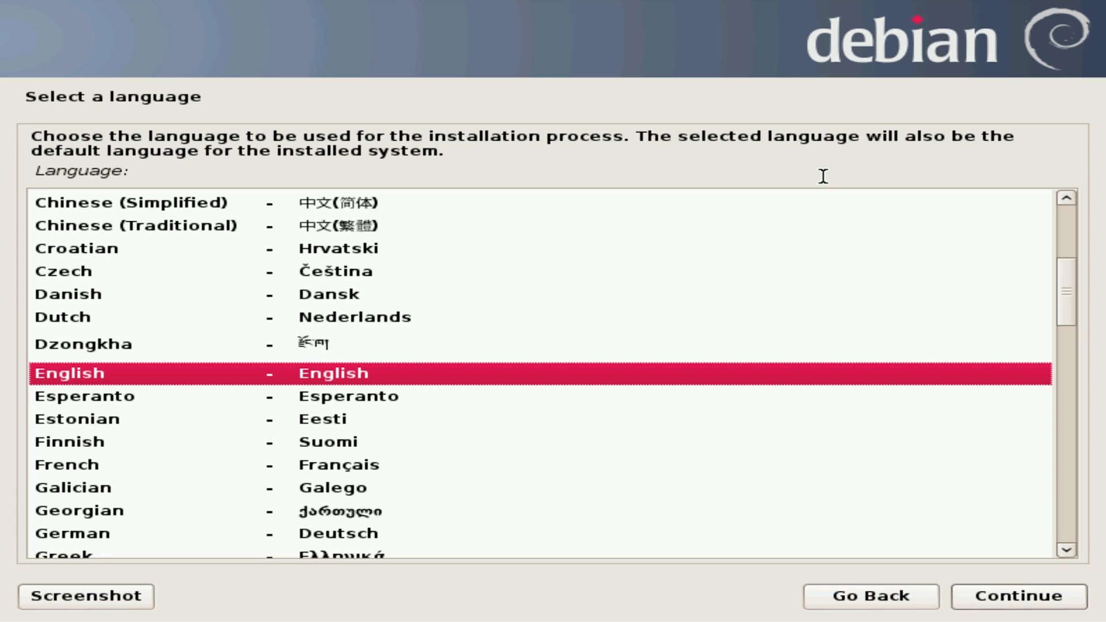
# Step: Localise the installation with English as the language, United States as the location and the American English keymap
pyautogui.press('Return')
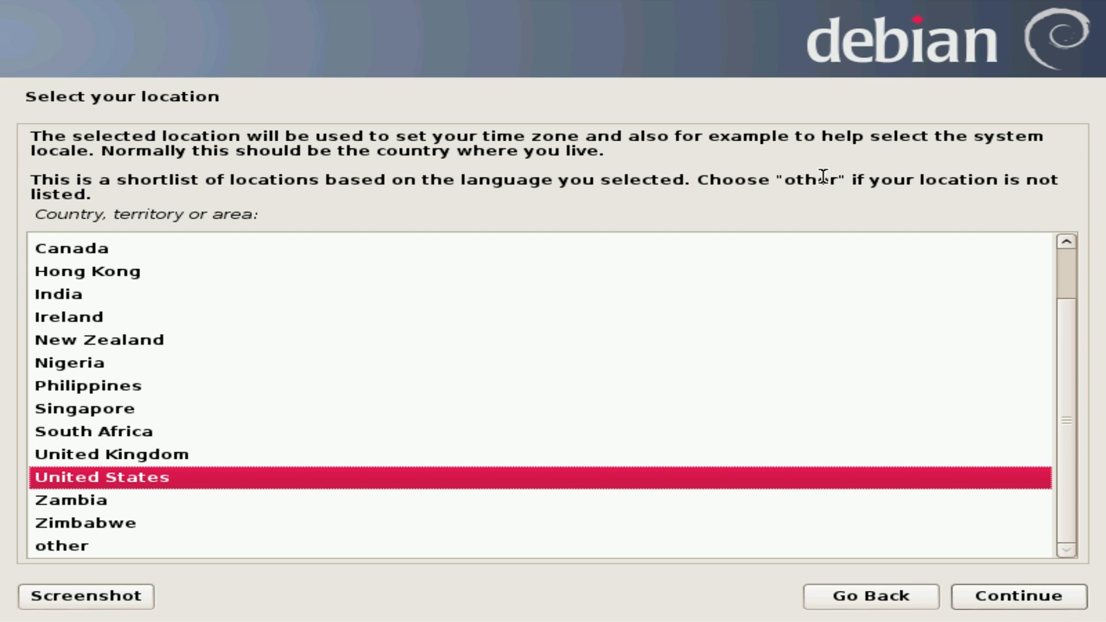
pyautogui.press('Return')
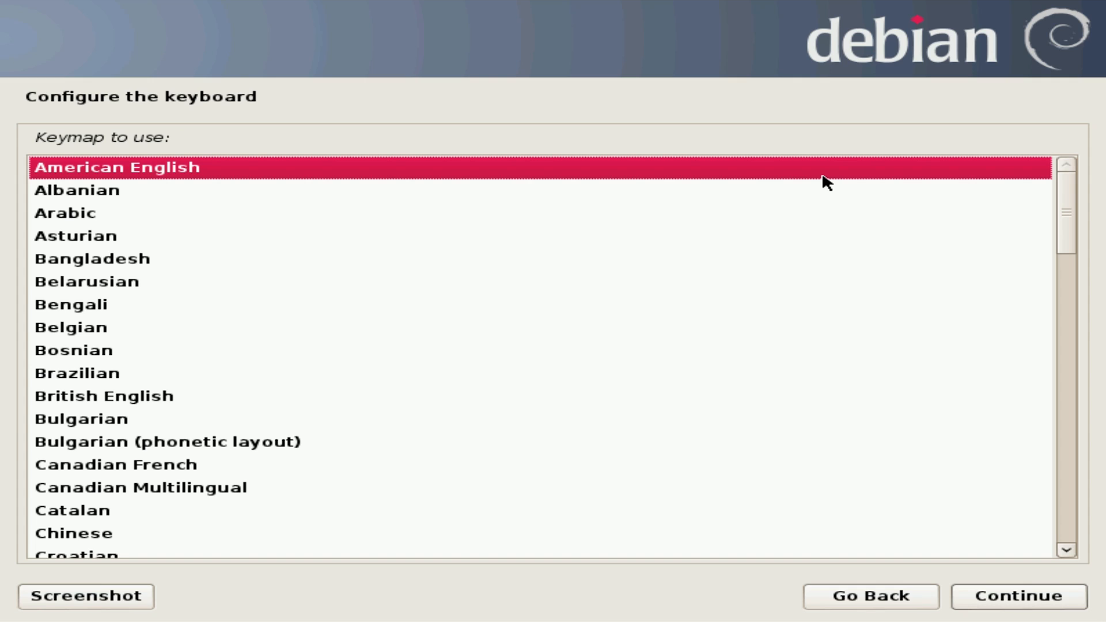
pyautogui.press('Return')
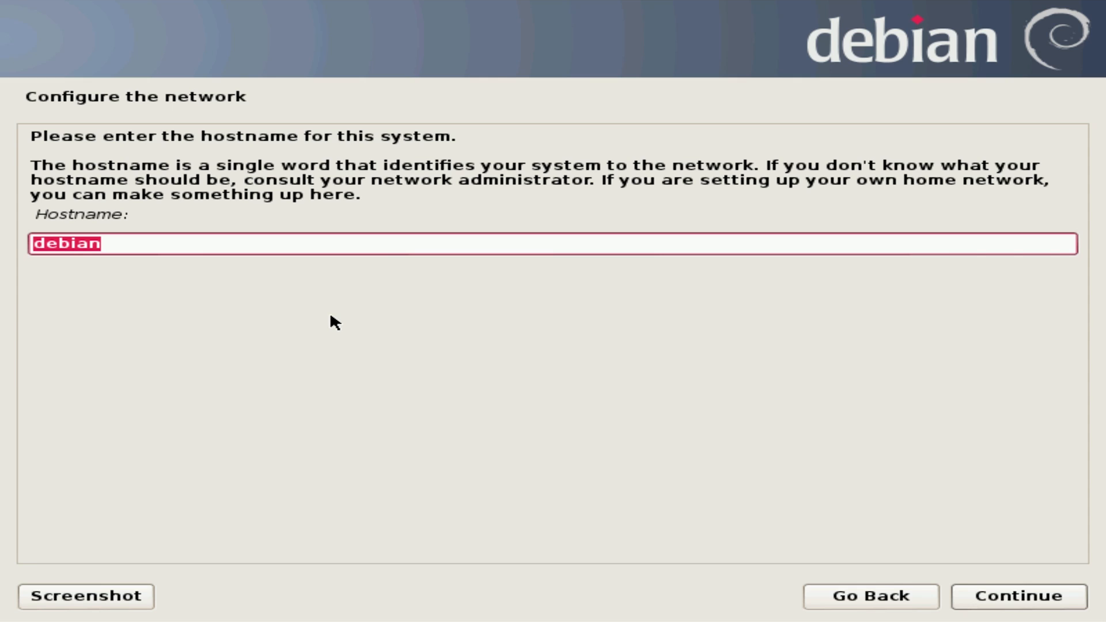
# Step: Set the system's hostname to LinuxCNC and leave the domain name blank
pyautogui.write('Linuxcnc')
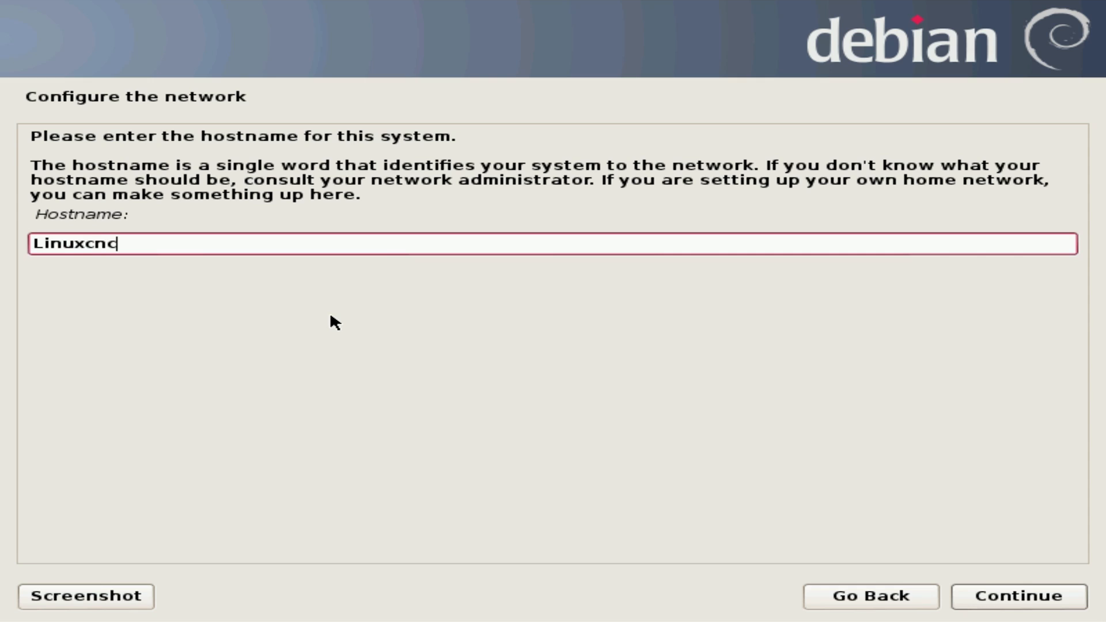
pyautogui.press('BackSpace')
pyautogui.press('BackSpace')
pyautogui.press('BackSpace')
pyautogui.write('CNC')
pyautogui.press('Return')
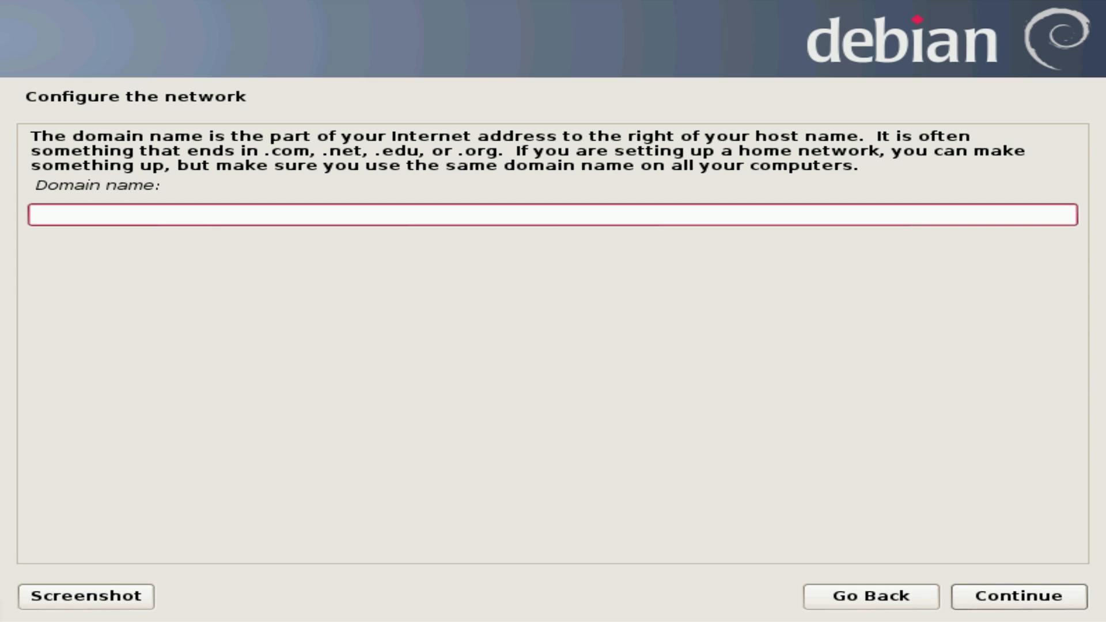
pyautogui.press('Return')
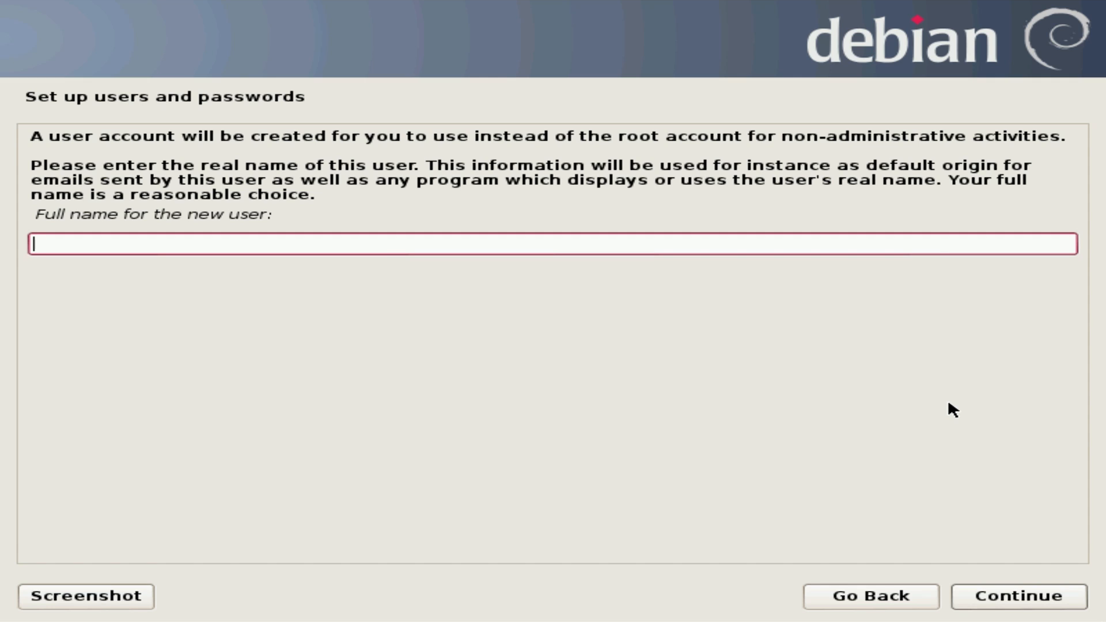
# Step: Enter the new user's full name and accept the suggested username for the account
pyautogui.write('russtuff')
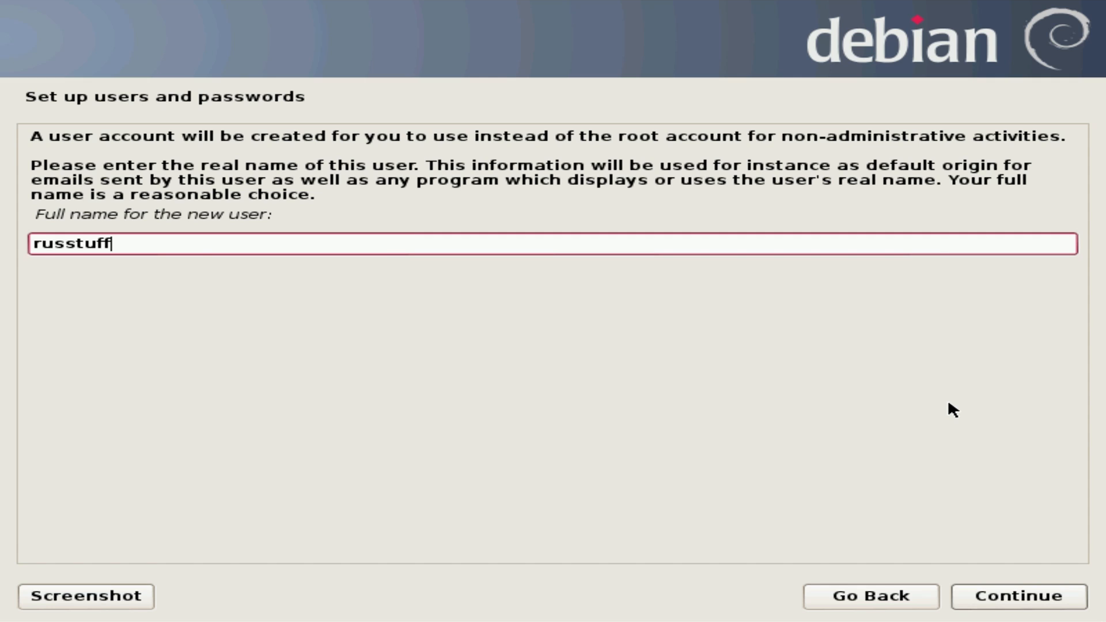
pyautogui.press('Return')
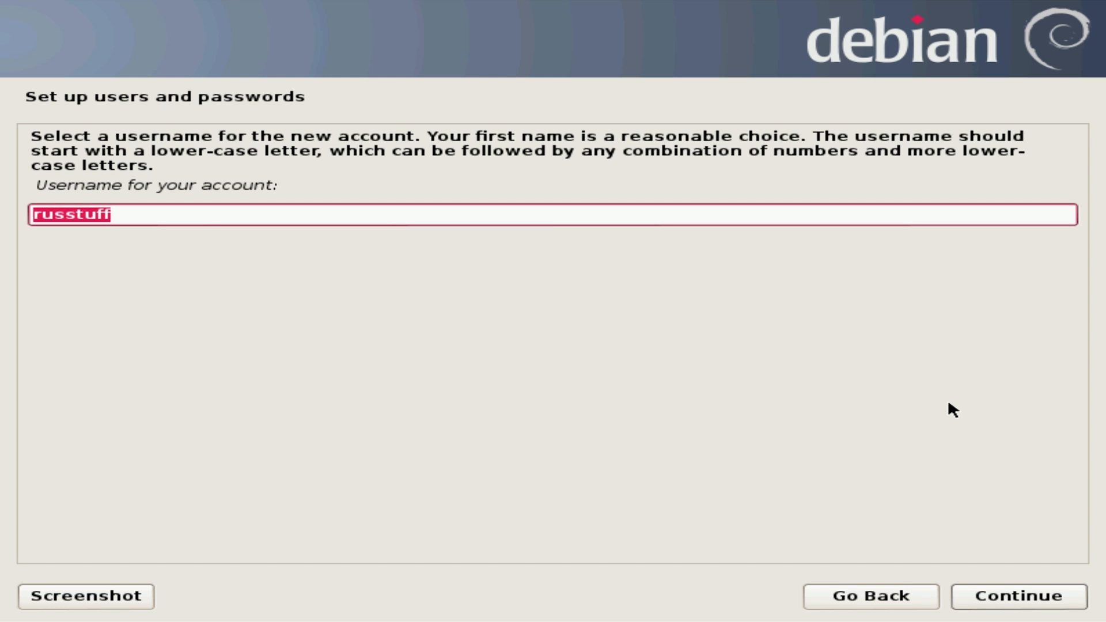
pyautogui.press('Return')
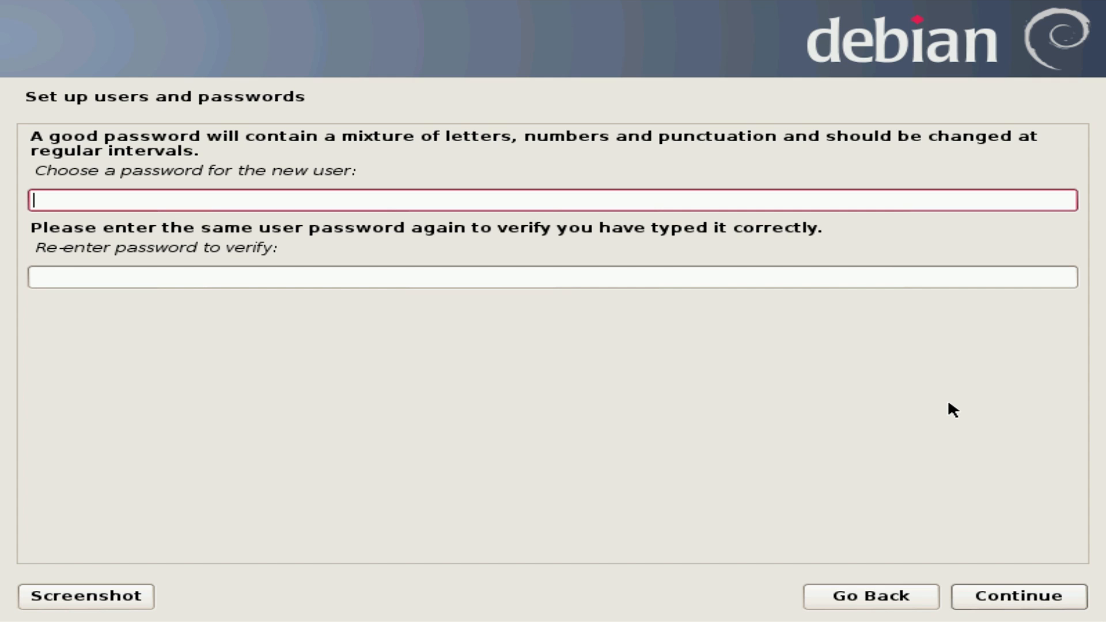
# Step: Enter the new user's account password and repeat it in the verification field
pyautogui.write('****')
pyautogui.press('Tab')
pyautogui.write('*')
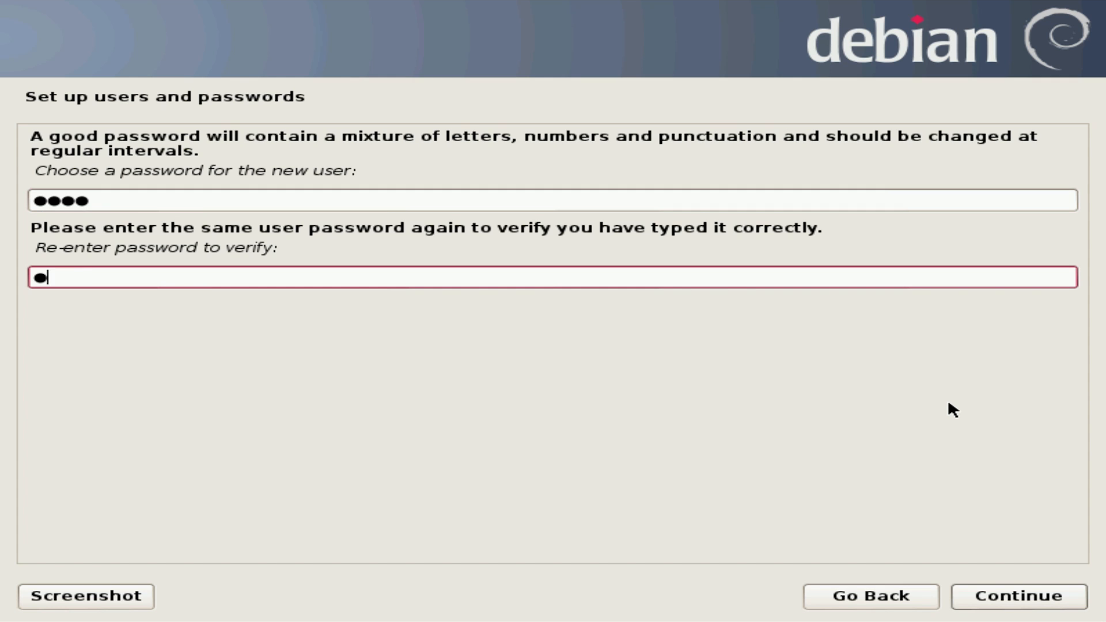
pyautogui.write('***')
pyautogui.press('Return')
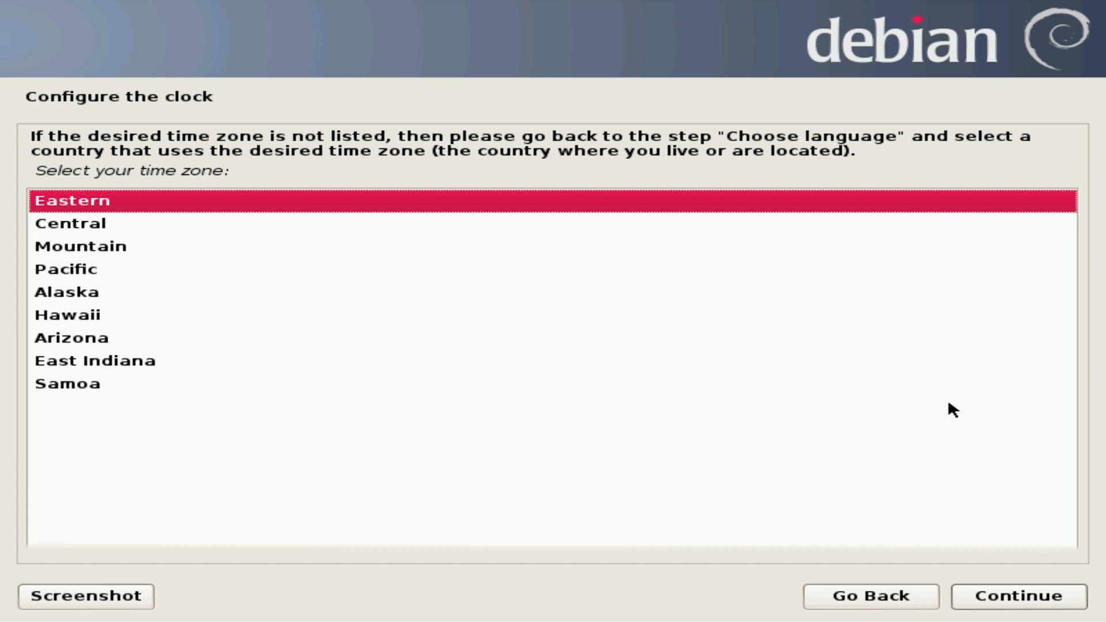
# Step: Set the system clock's time zone to Mountain
pyautogui.press('Down')
pyautogui.press('Down')
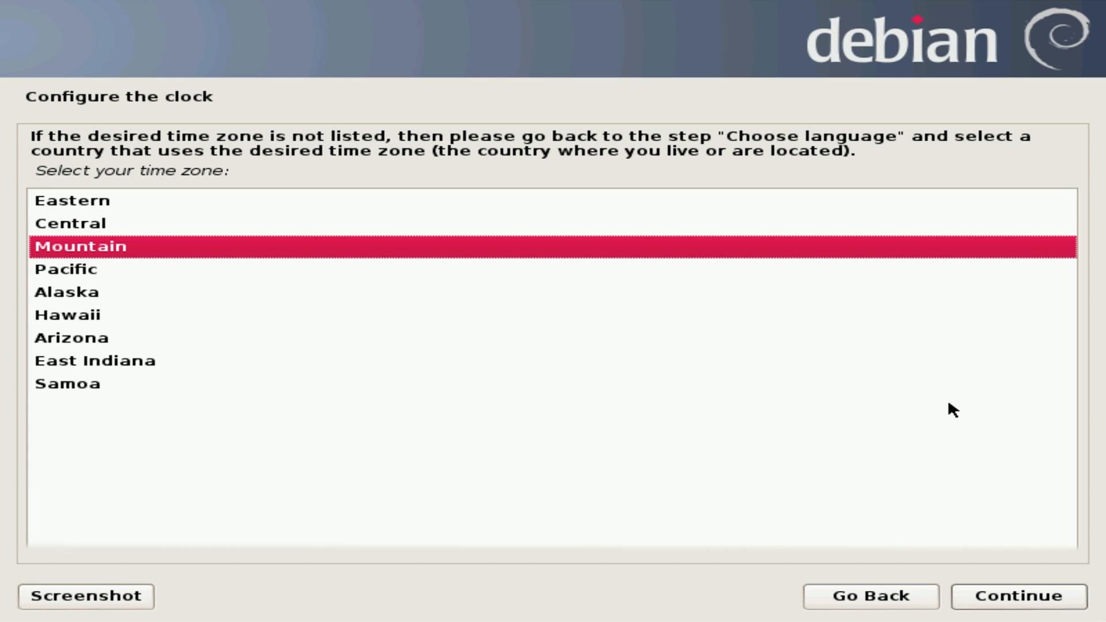
pyautogui.press('Return')
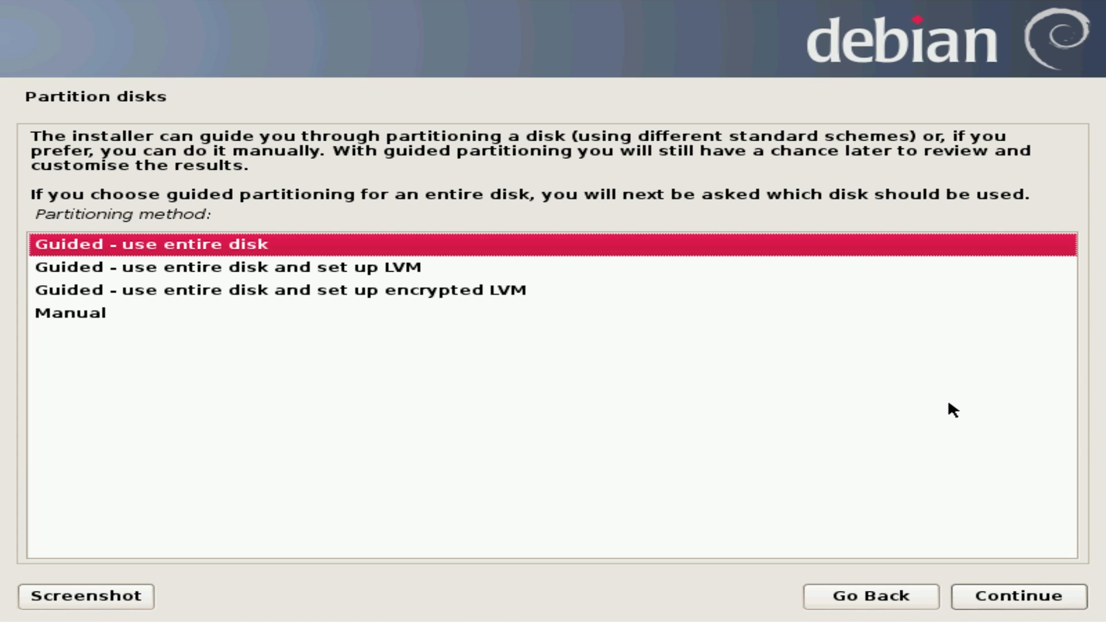
# Step: Choose guided partitioning of the entire 8.6 GB sda disk and accept the proposed partition layout
pyautogui.press('Return')
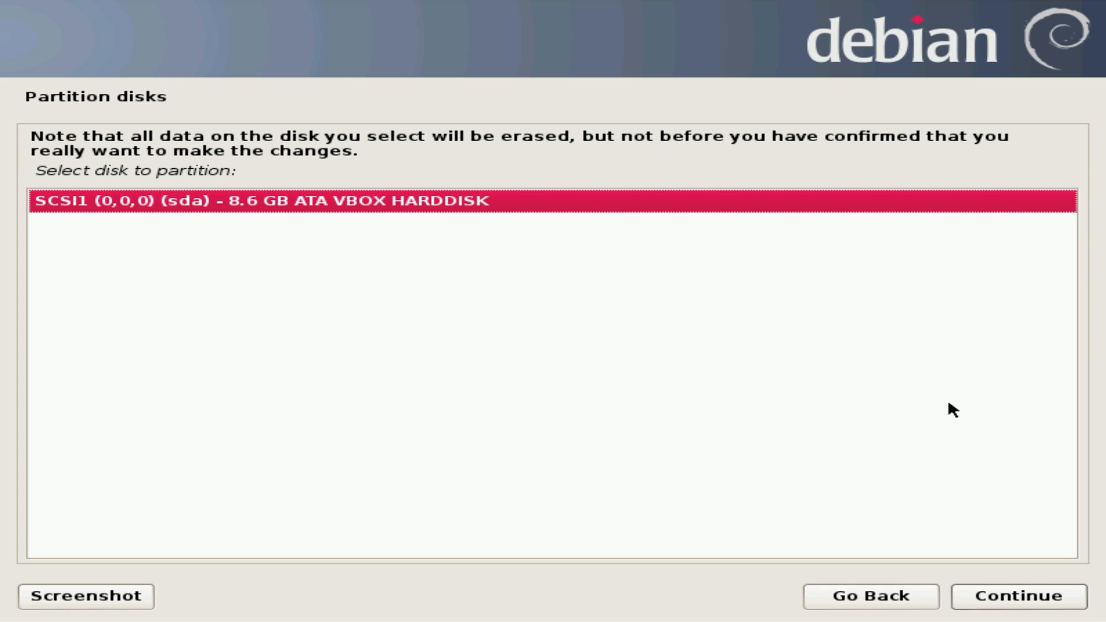
pyautogui.press('Return')
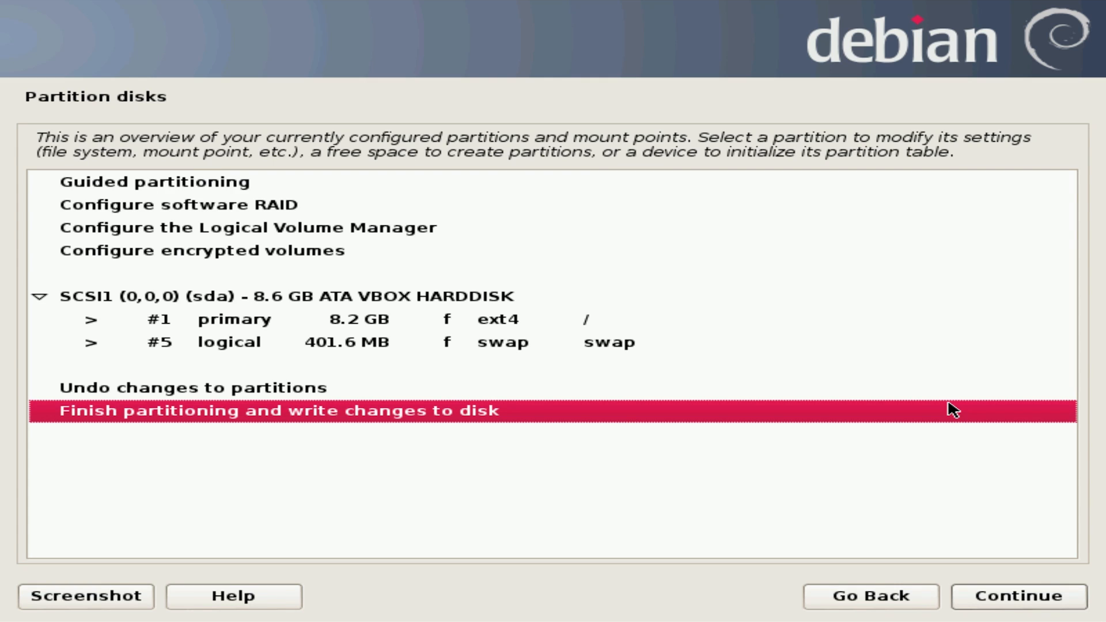
pyautogui.press('Return')
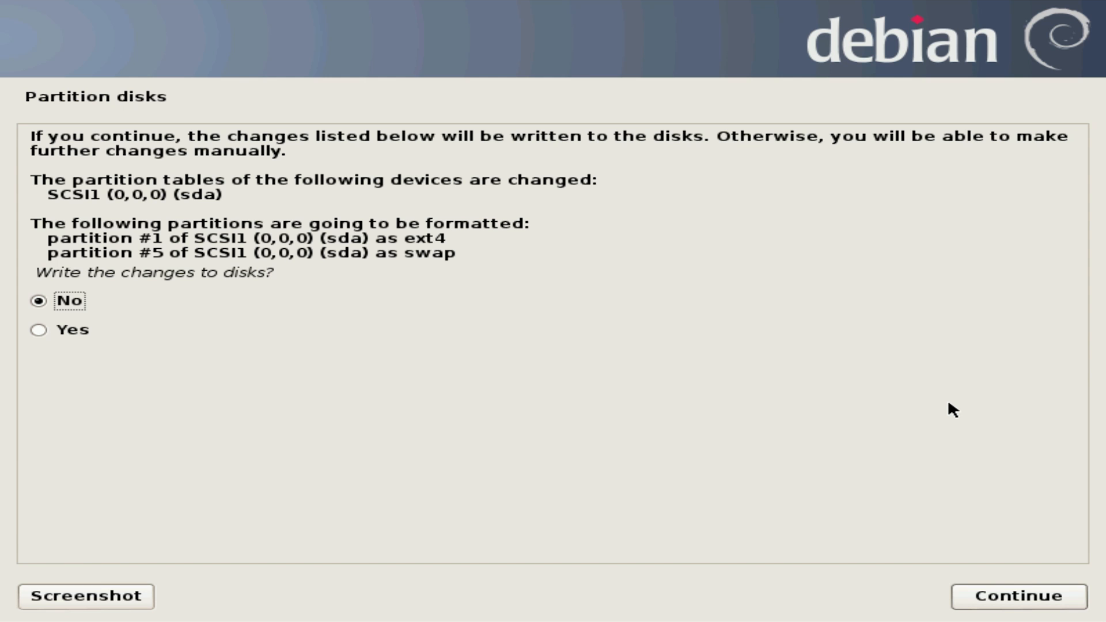
# Step: Approve writing the partition changes to disk and finish the installation
pyautogui.press('Down')
pyautogui.press('Return')
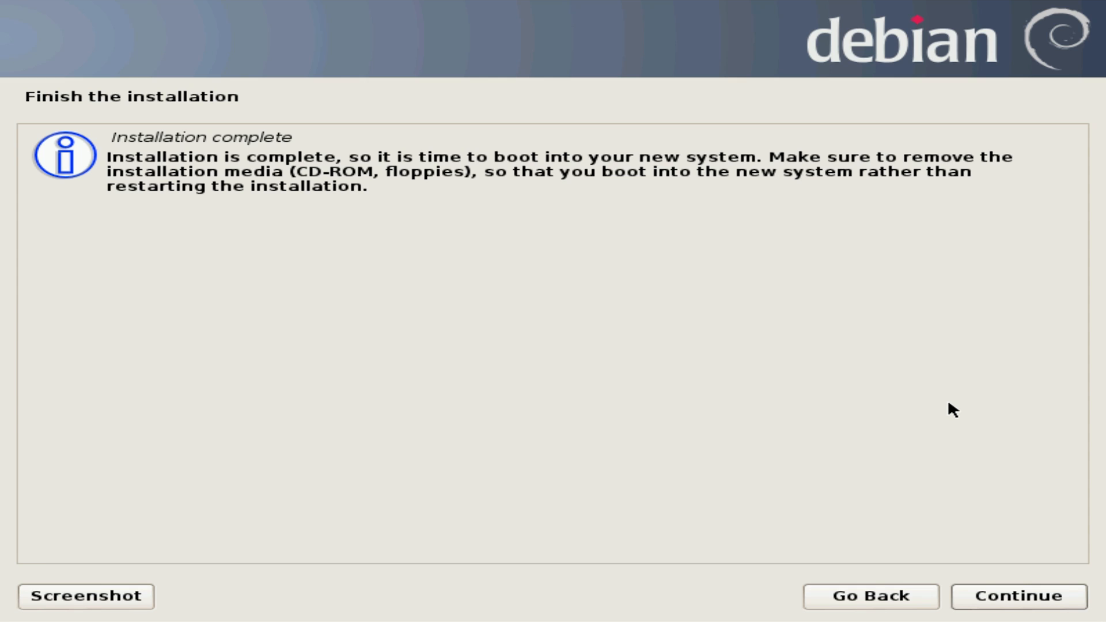
pyautogui.press('Return')
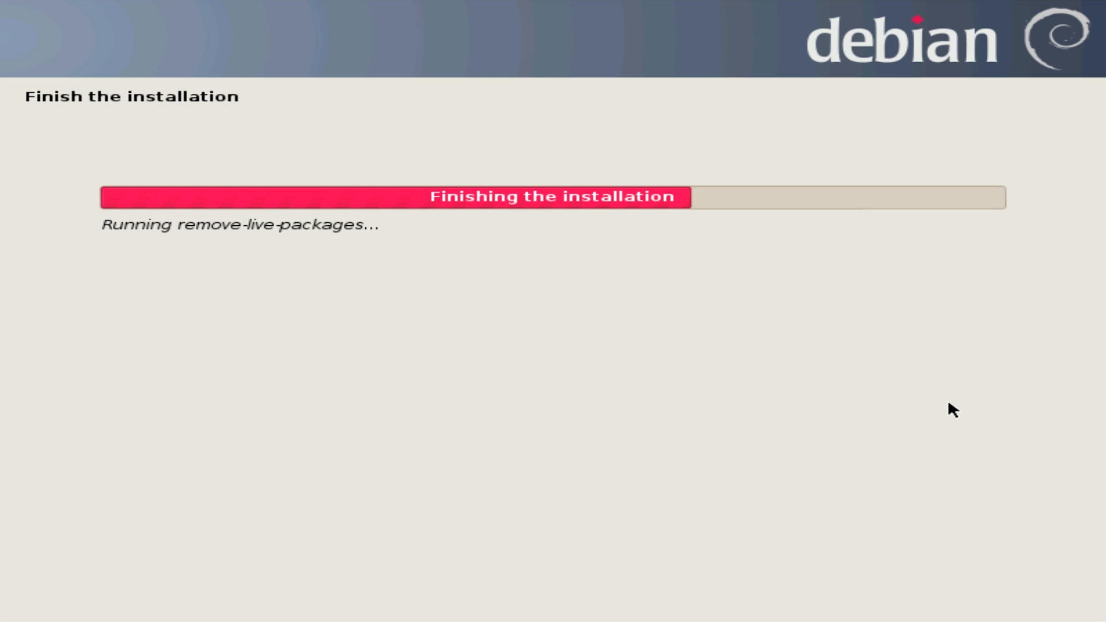